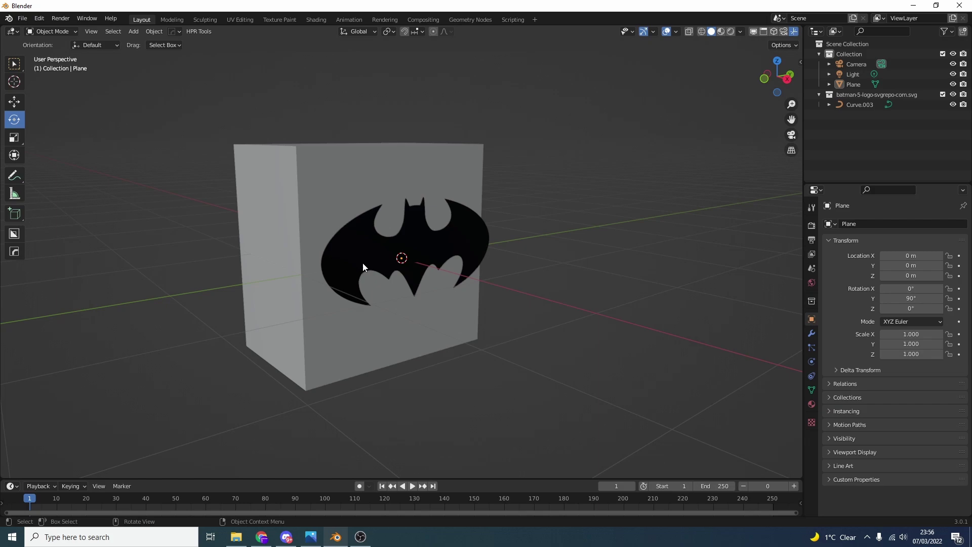
Enter Edit Mode on the box and add the Batman logo curve to the selection as the cutting shape
click(396, 180)
click(55, 32)
click(52, 54)
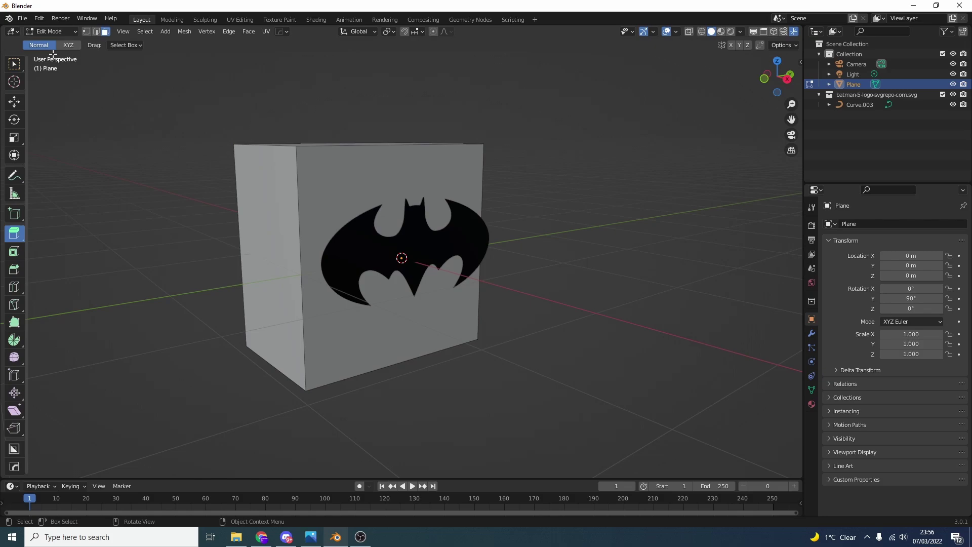
middle_drag(426, 199, 538, 258)
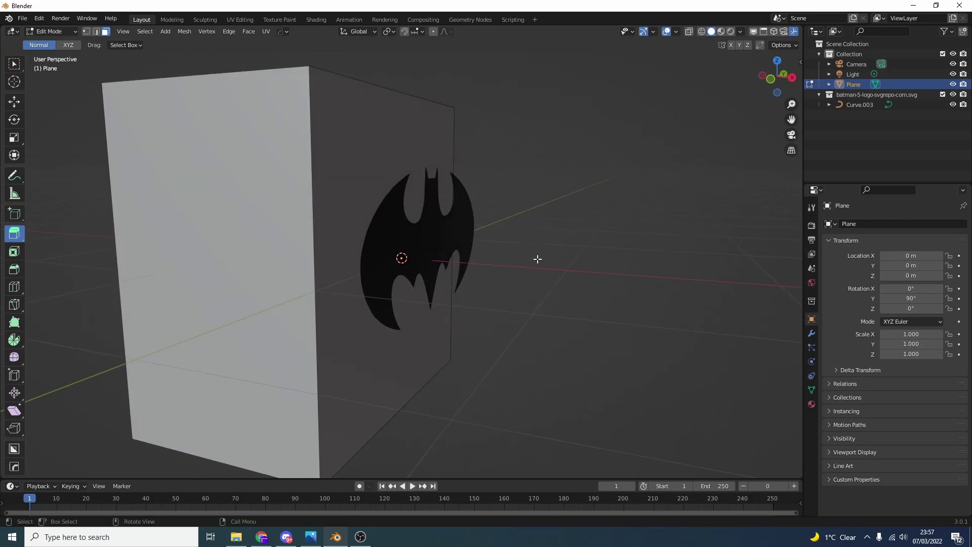
click(470, 226)
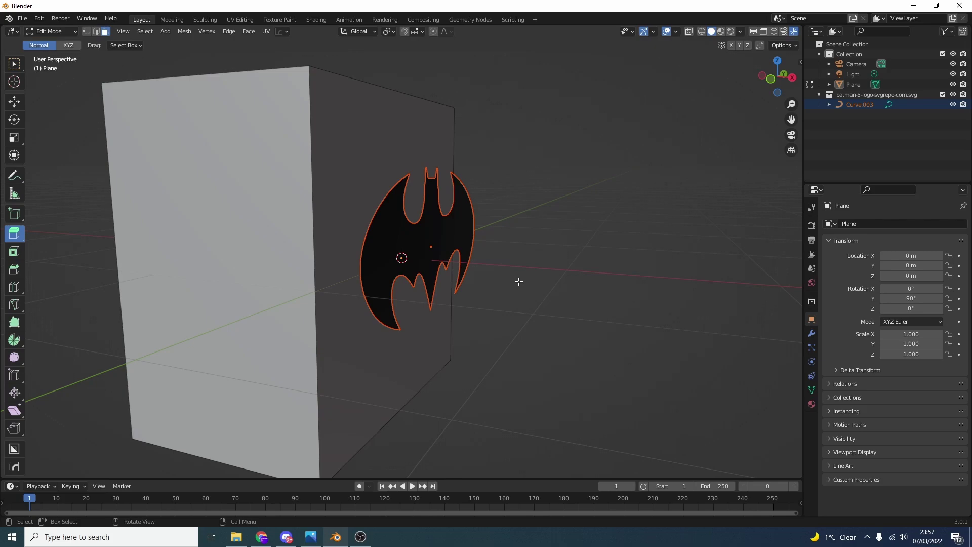
Knife-project the Batman logo onto the box from the right orthographic view with Cut Through enabled
click(793, 77)
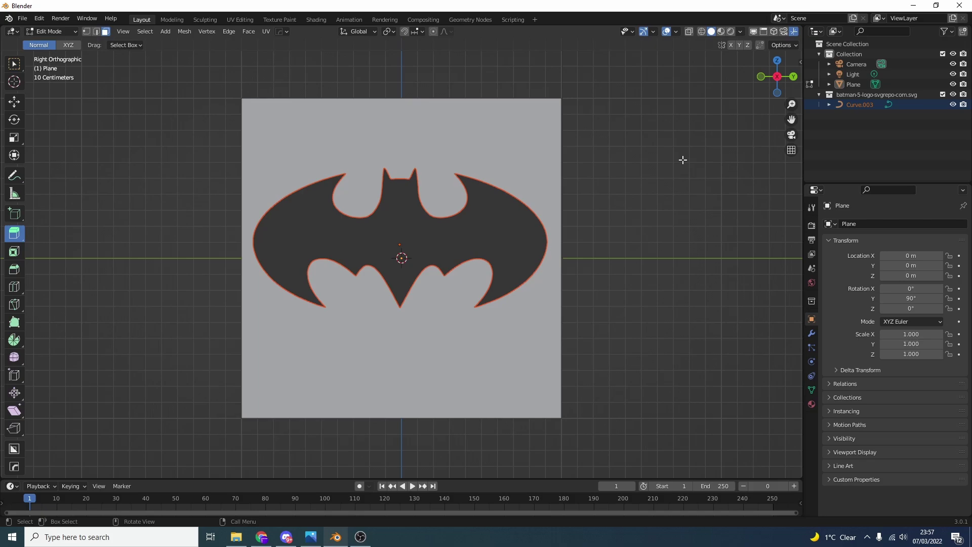
click(776, 62)
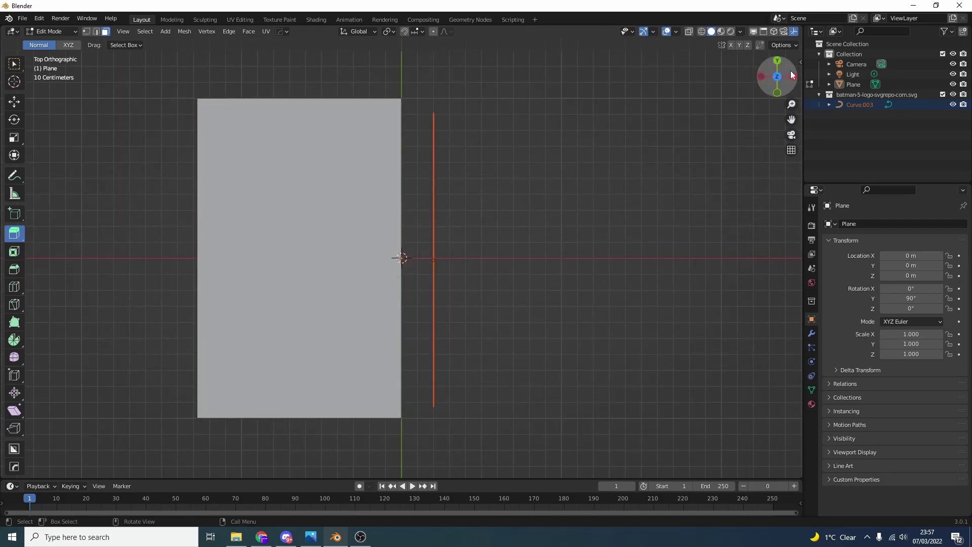
click(792, 76)
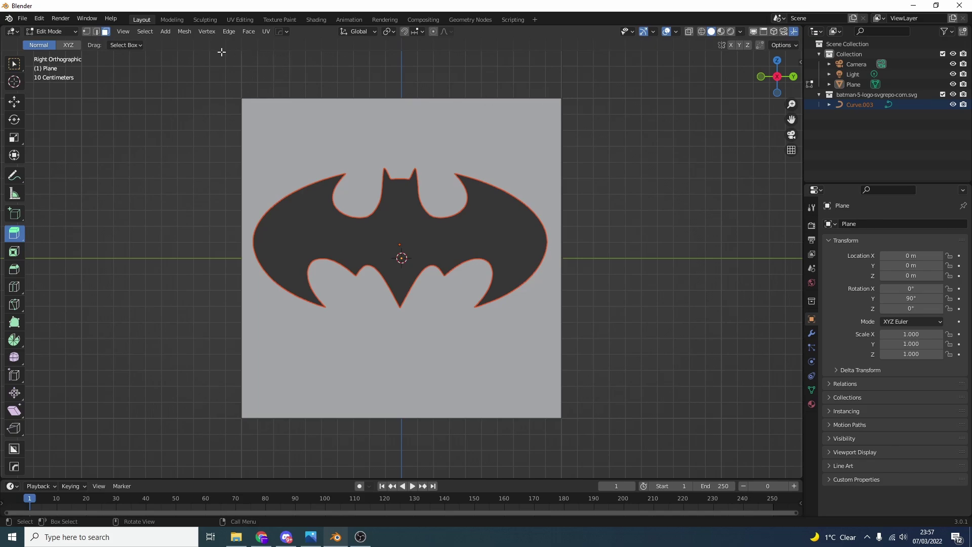
click(185, 33)
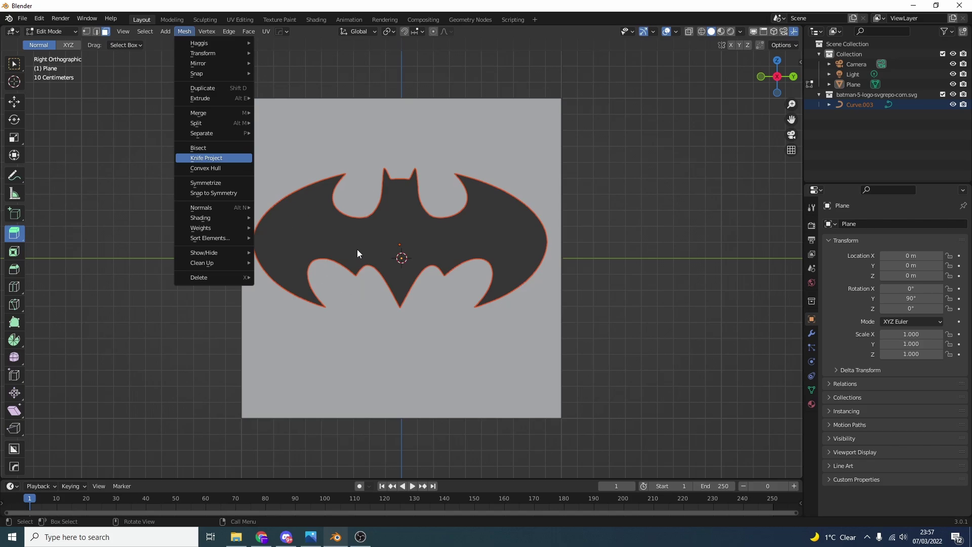
key(Return)
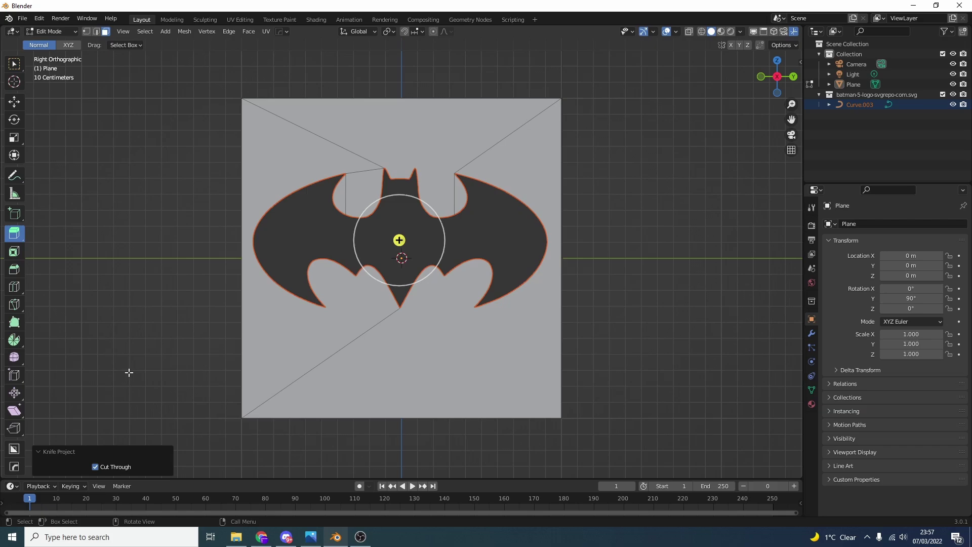
Turn off Cut Through so the logo is projected only onto the box's front face, and check the back face
middle_drag(128, 371, 323, 383)
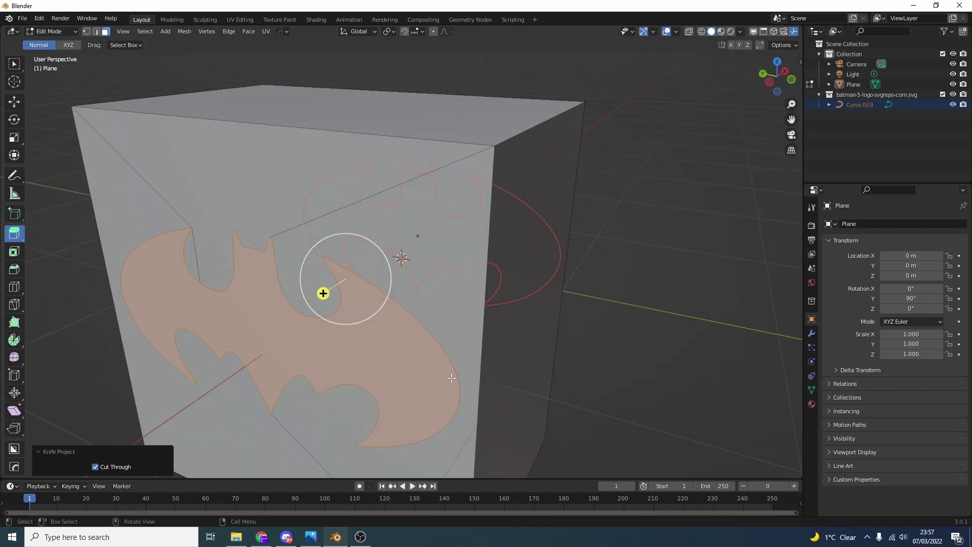
middle_drag(628, 373, 451, 350)
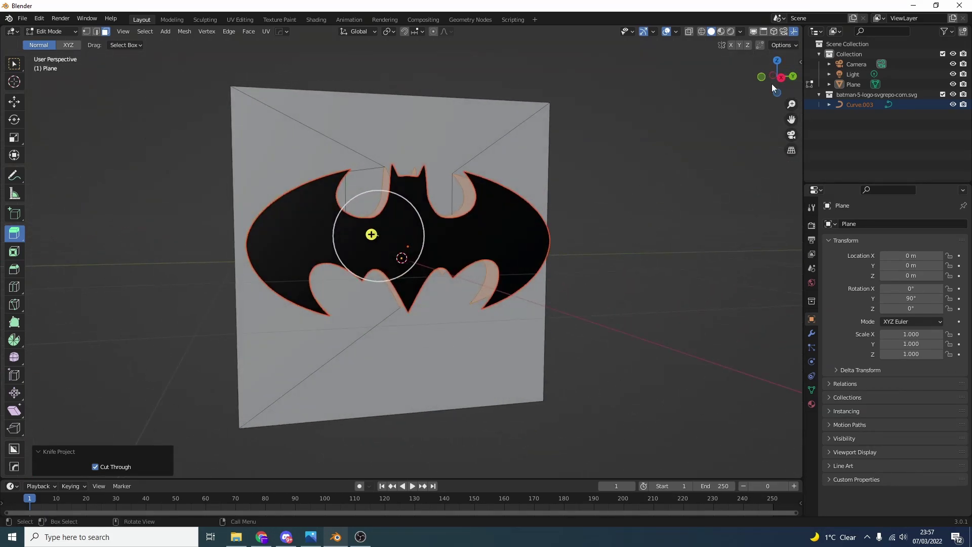
key(KP_3)
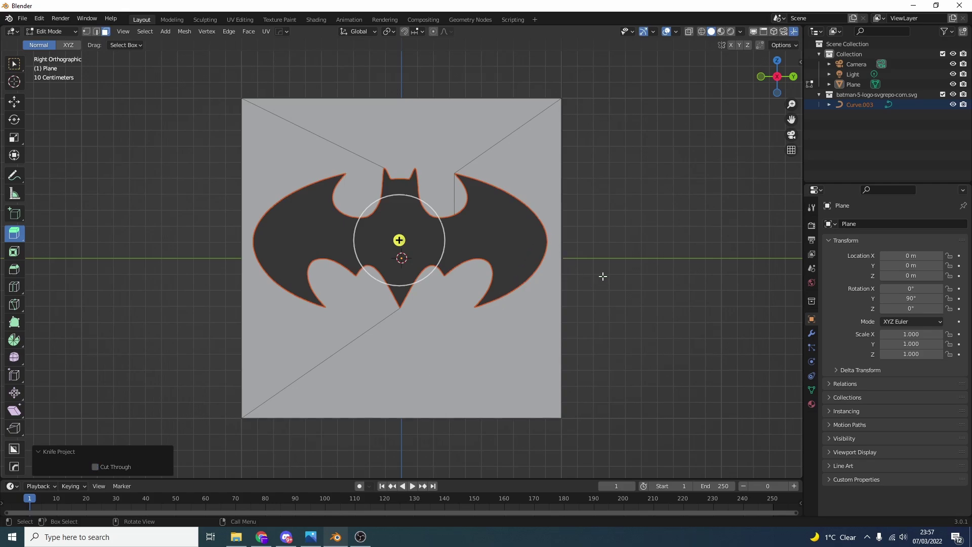
middle_drag(614, 287, 617, 291)
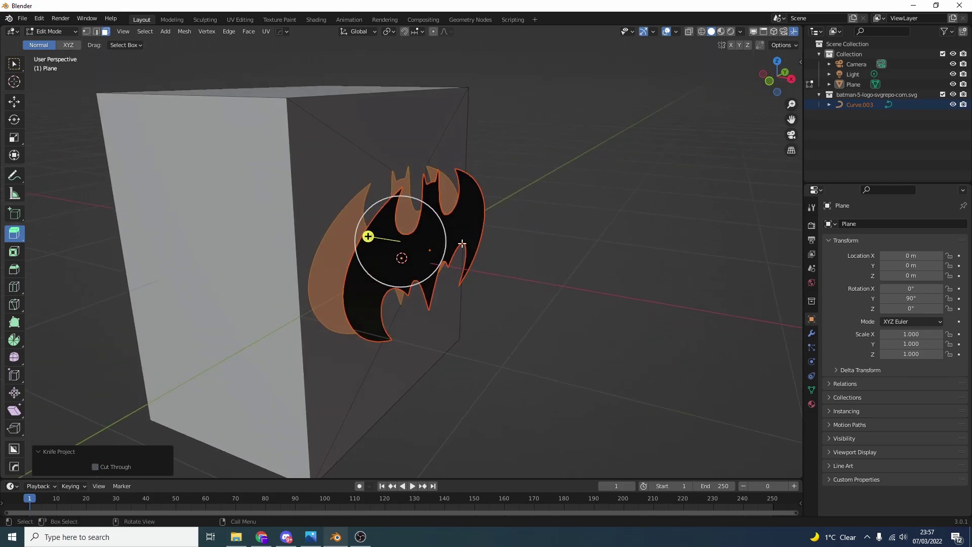
Hide the logo curve and extrude the Batman-shaped face inward into the box
click(953, 104)
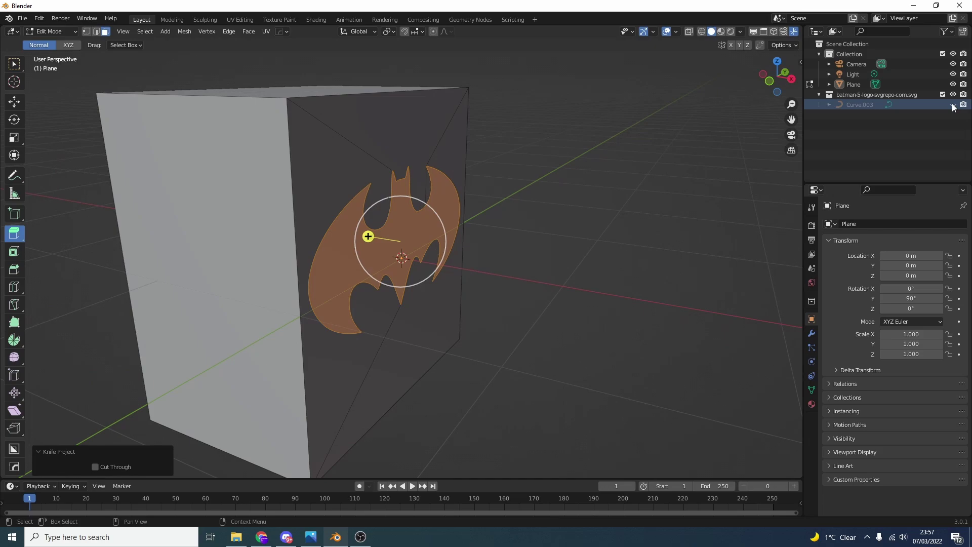
drag(368, 236, 497, 278)
click(560, 299)
middle_drag(559, 300, 529, 292)
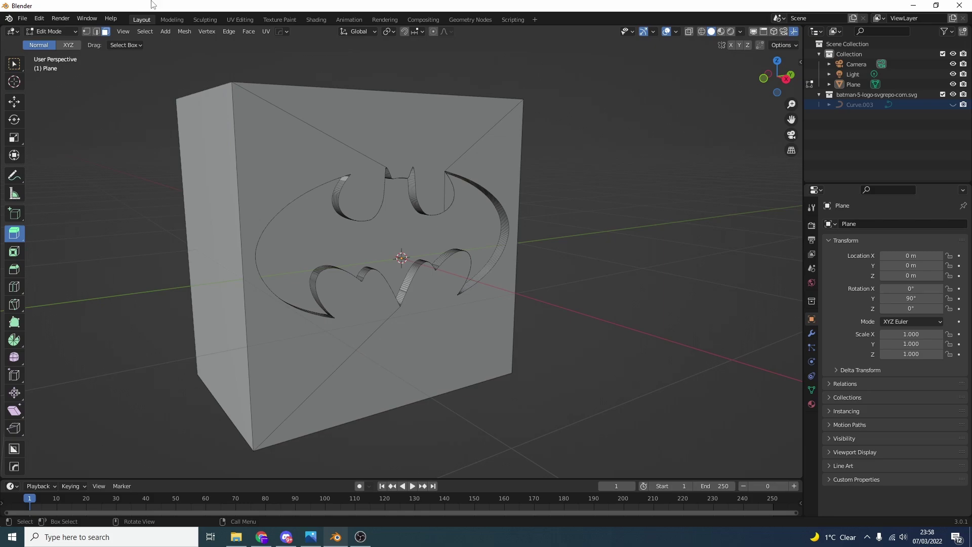
Return to Object Mode and add a mesh cylinder
click(50, 32)
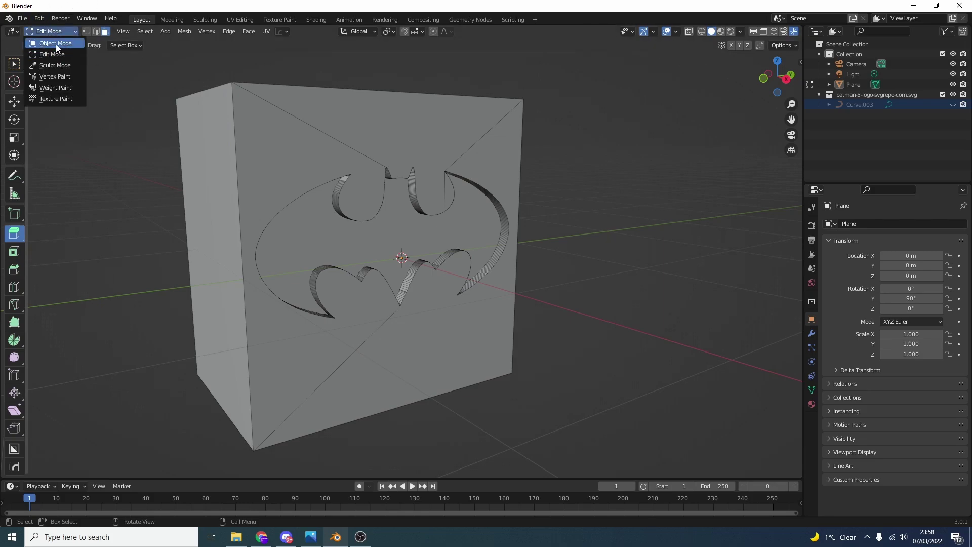
click(56, 44)
click(134, 32)
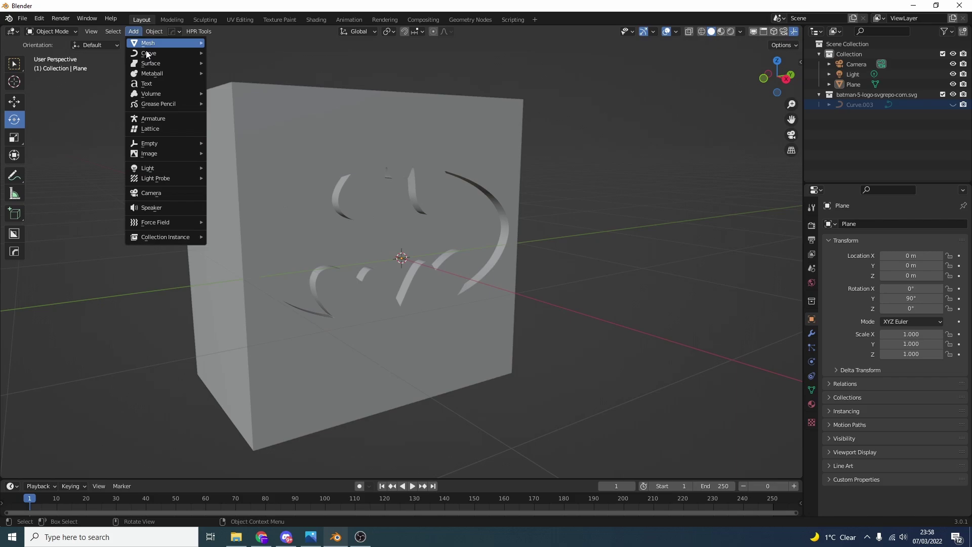
mouse_move(152, 45)
click(238, 93)
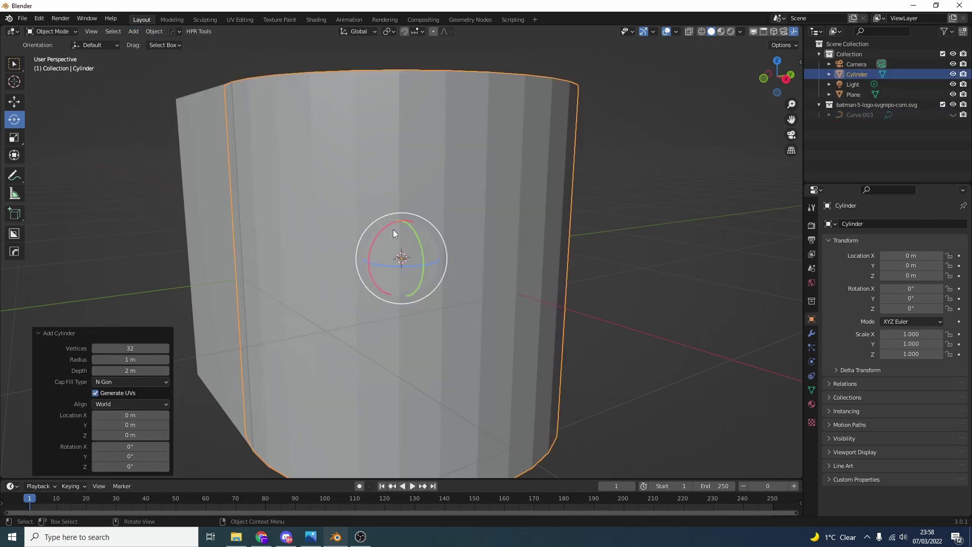
Rotate the cylinder 90° about the Y axis and move it about 1.48 m along X, in front of the box
drag(392, 229, 411, 256)
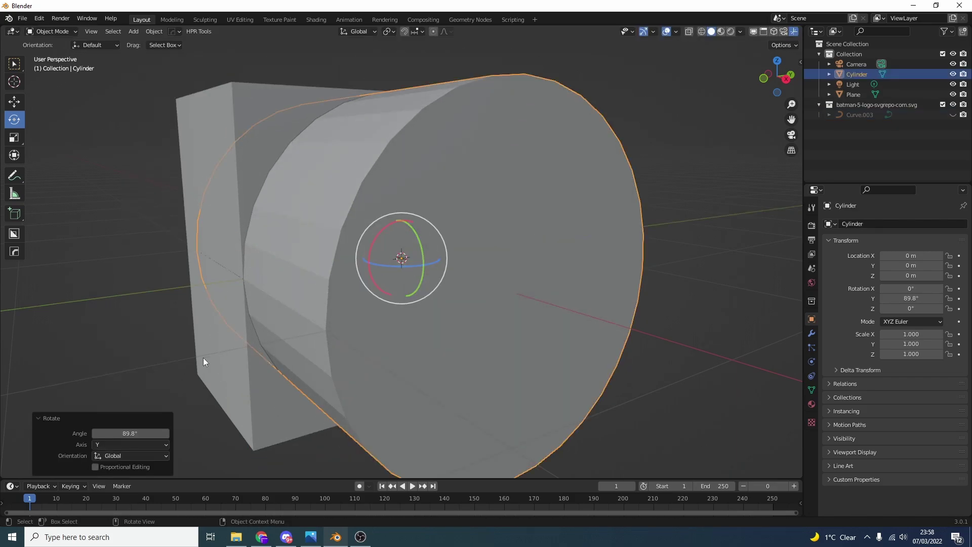
click(134, 433)
text(90)
key(Return)
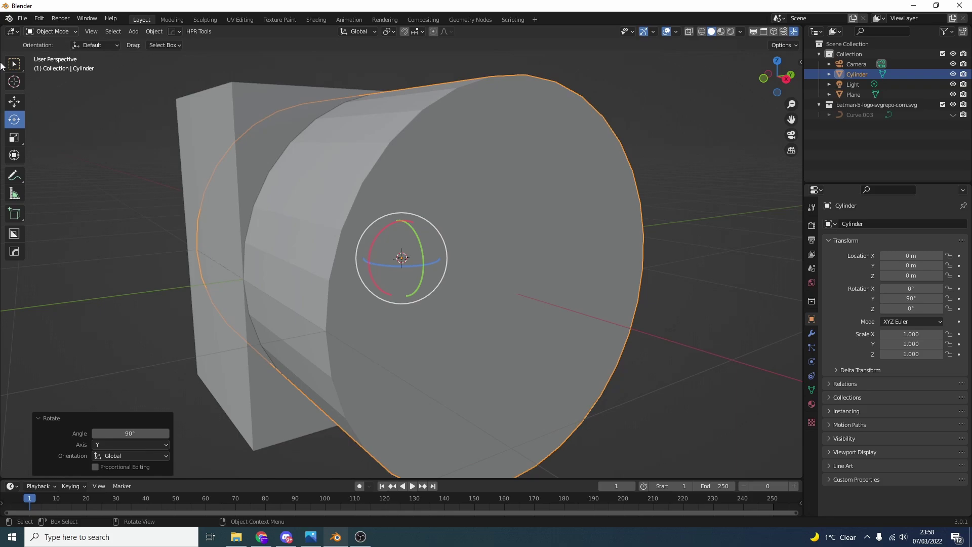
click(15, 101)
drag(381, 269, 424, 327)
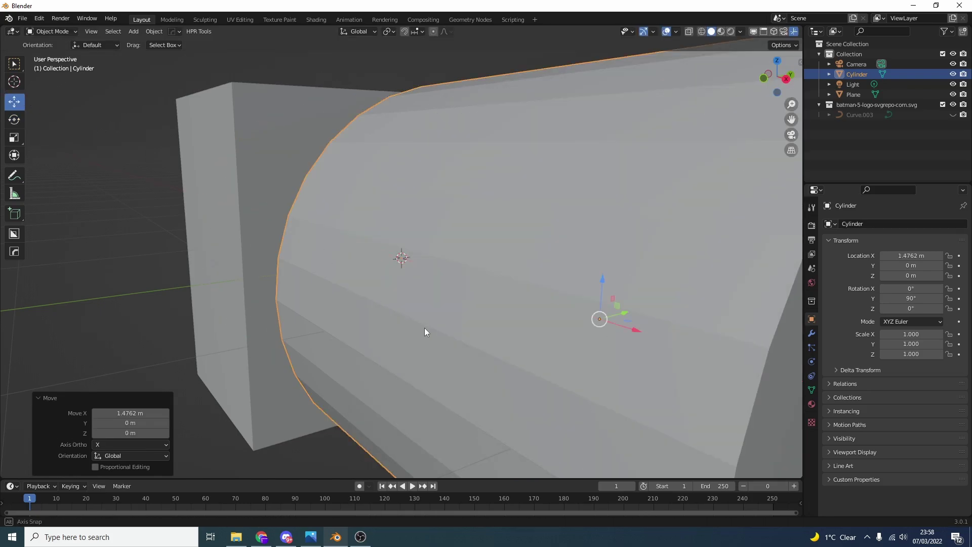
middle_drag(424, 327, 476, 333)
Try to knife-project the cylinder onto the box in Edit Mode from the right orthographic view
click(339, 188)
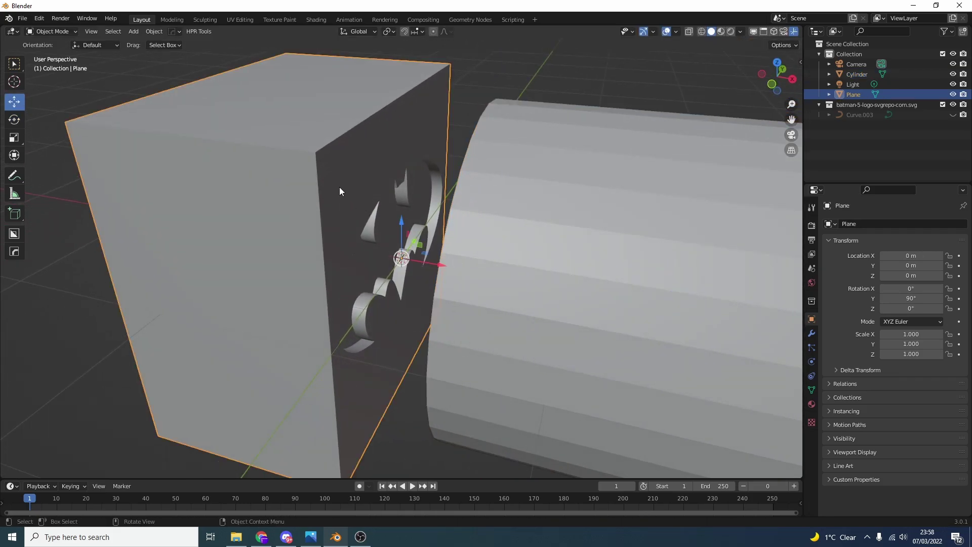
click(54, 30)
click(55, 65)
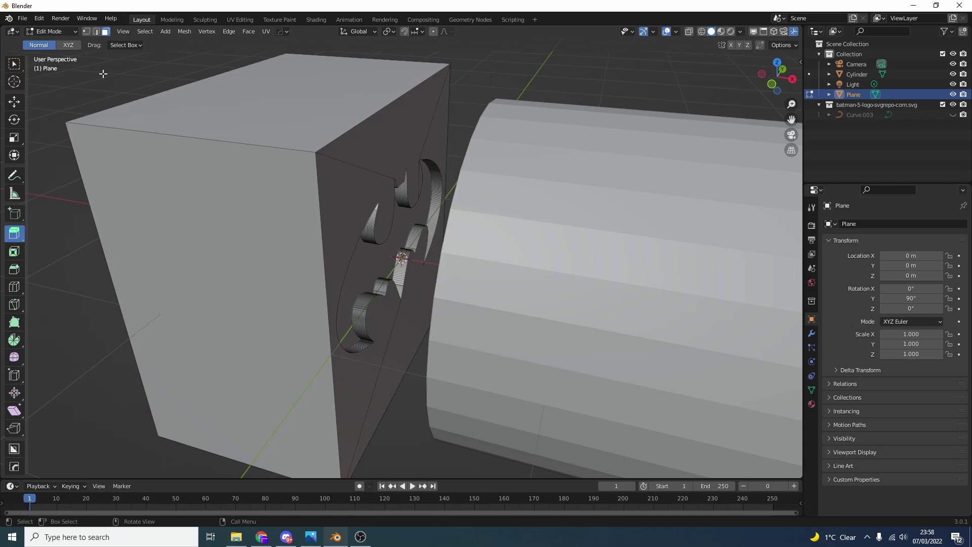
shift+click(545, 192)
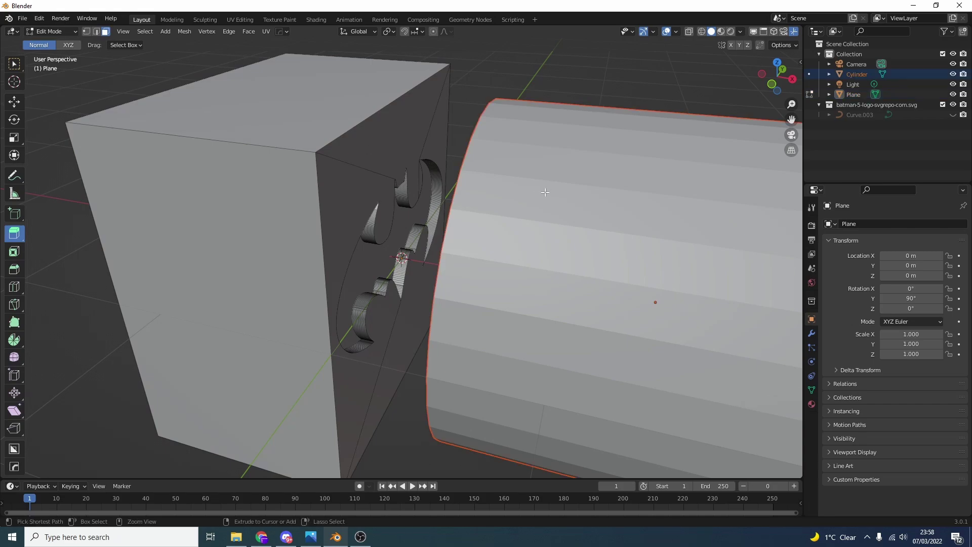
click(792, 79)
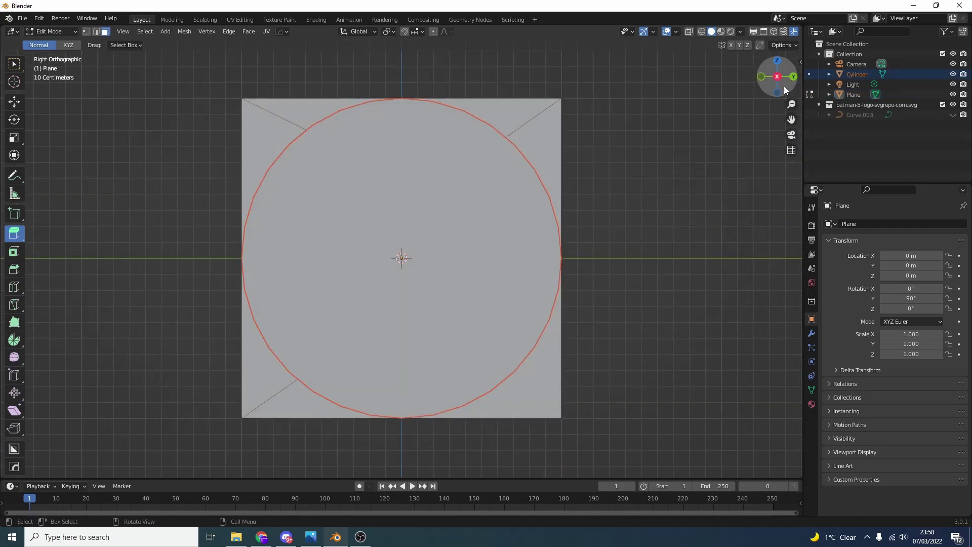
click(178, 32)
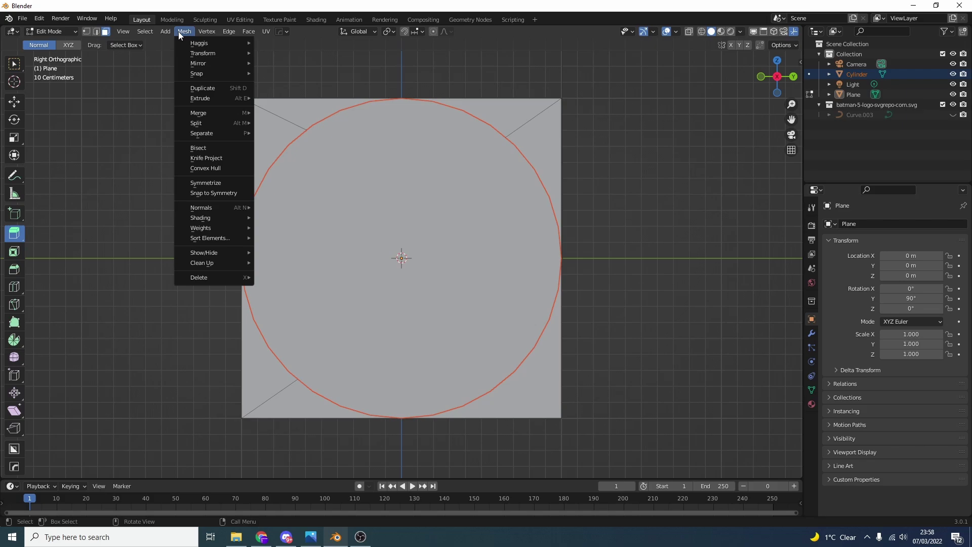
click(218, 160)
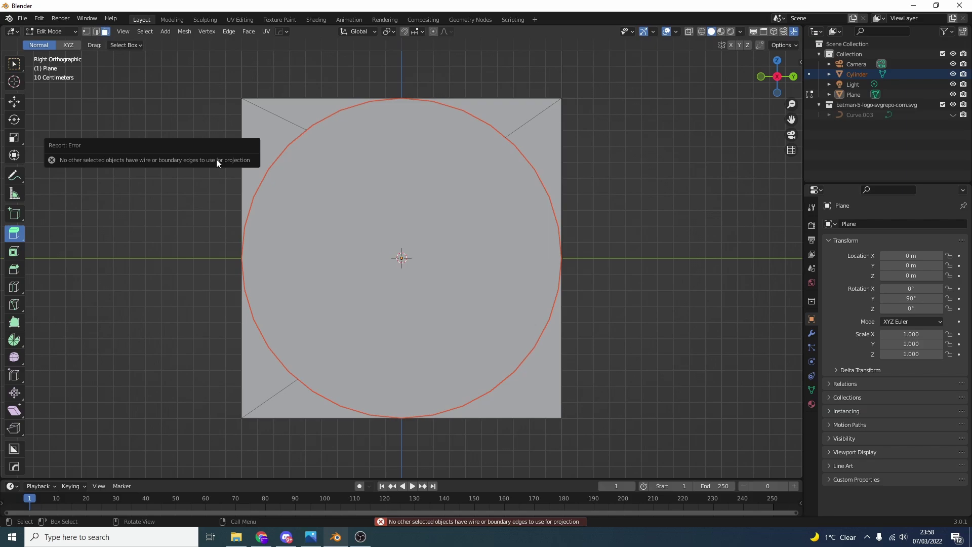
Switch editing to the cylinder and delete the loop of faces around its side
middle_drag(544, 221, 456, 178)
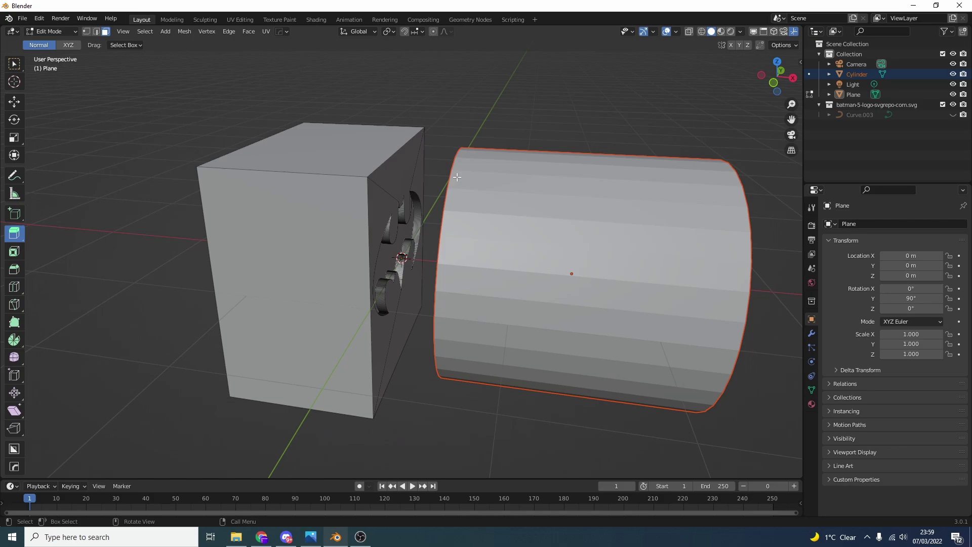
middle_drag(457, 177, 420, 171)
click(66, 31)
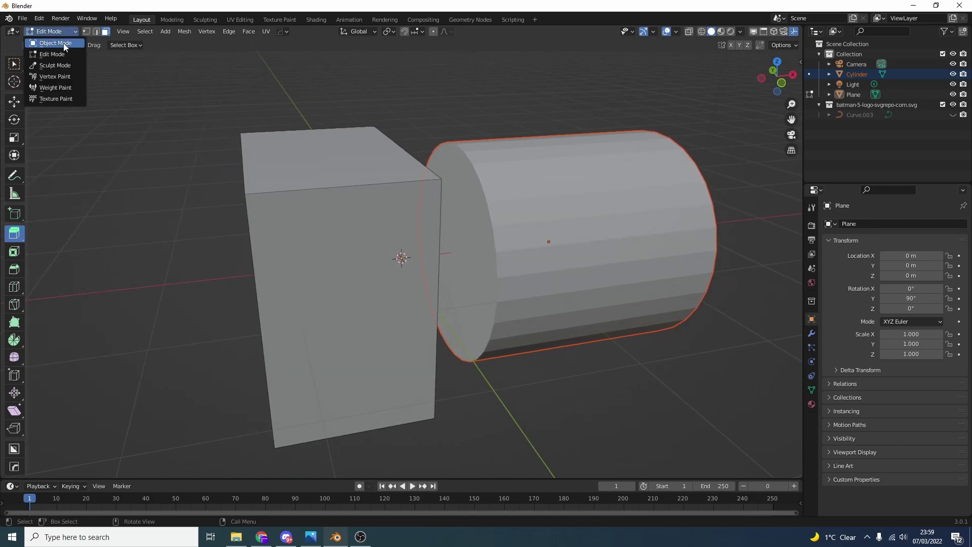
click(63, 43)
click(591, 188)
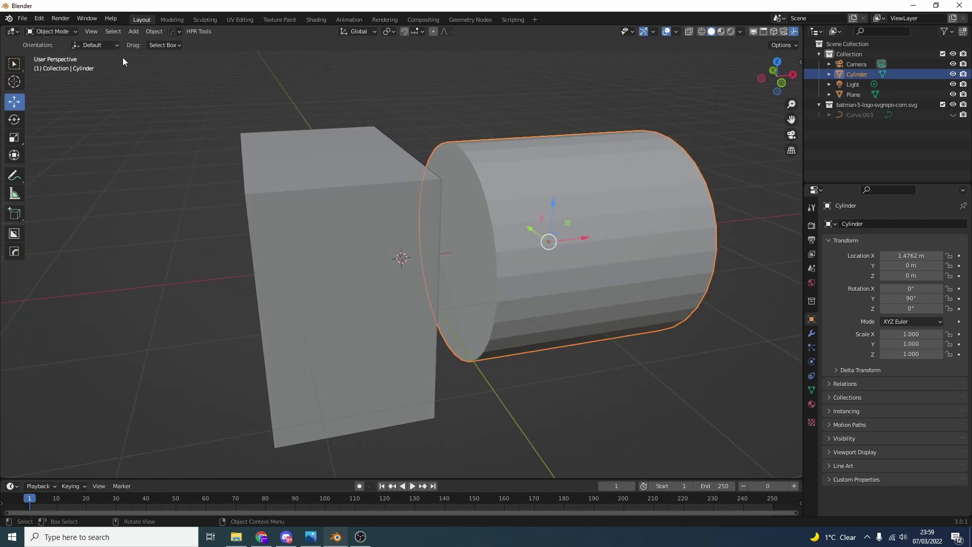
click(56, 31)
click(60, 55)
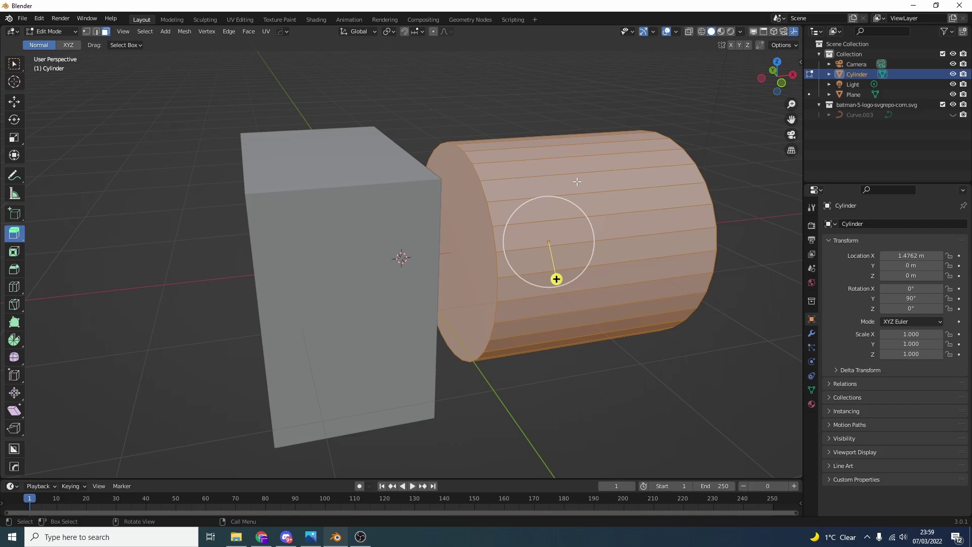
shift+click(607, 190)
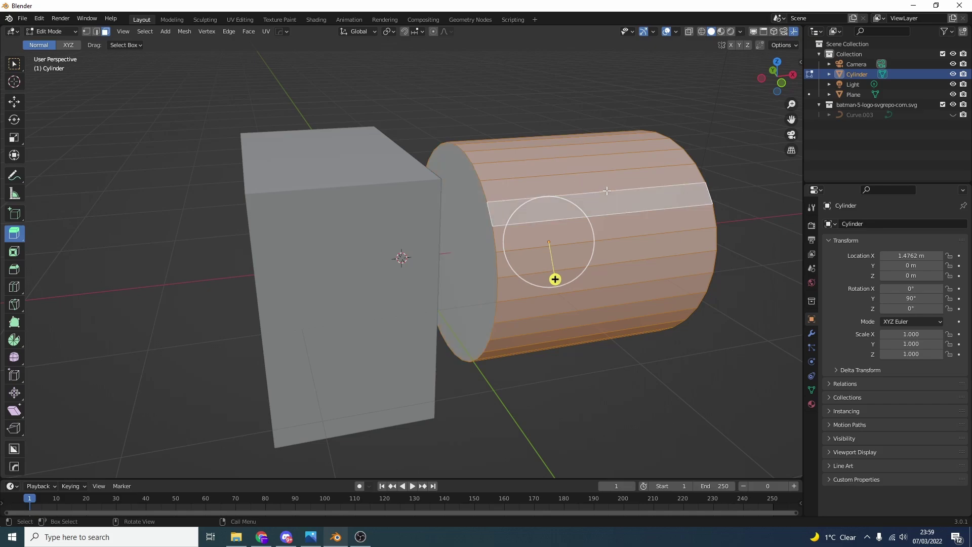
key(x)
click(607, 191)
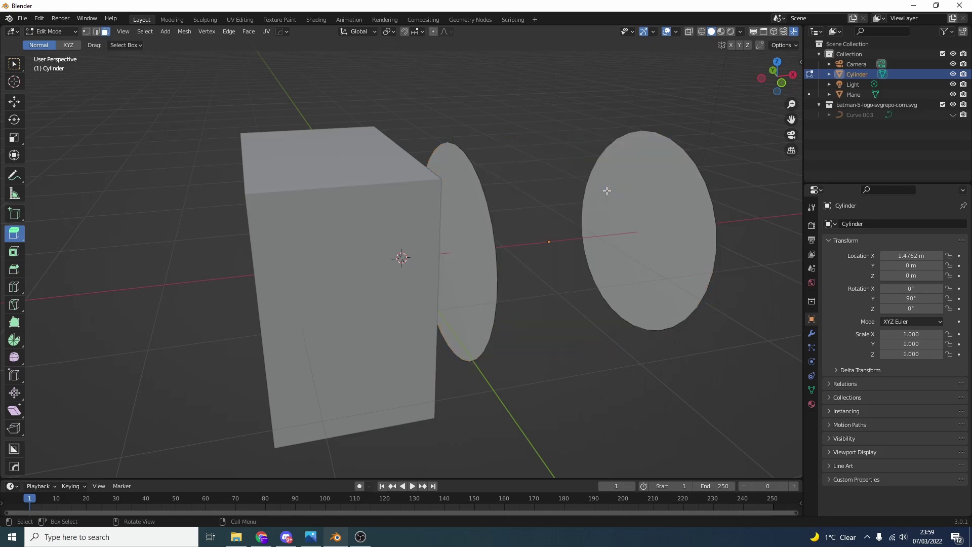
Delete the cylinder's end face farthest from the box, keeping only the disc next to the box
click(670, 227)
key(x)
click(647, 194)
click(414, 257)
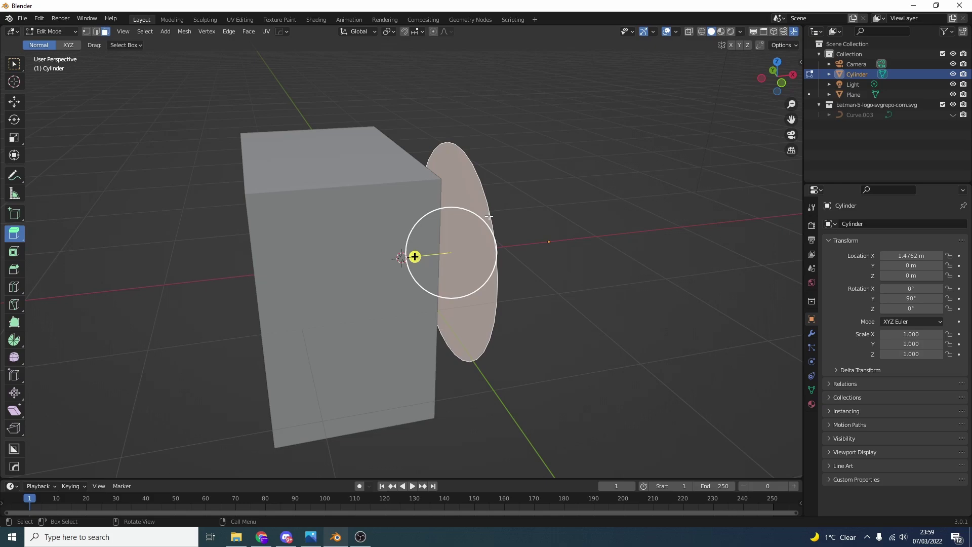
Leave Edit Mode on the disc, select the box in Object Mode and enter Edit Mode on it
click(63, 33)
click(281, 154)
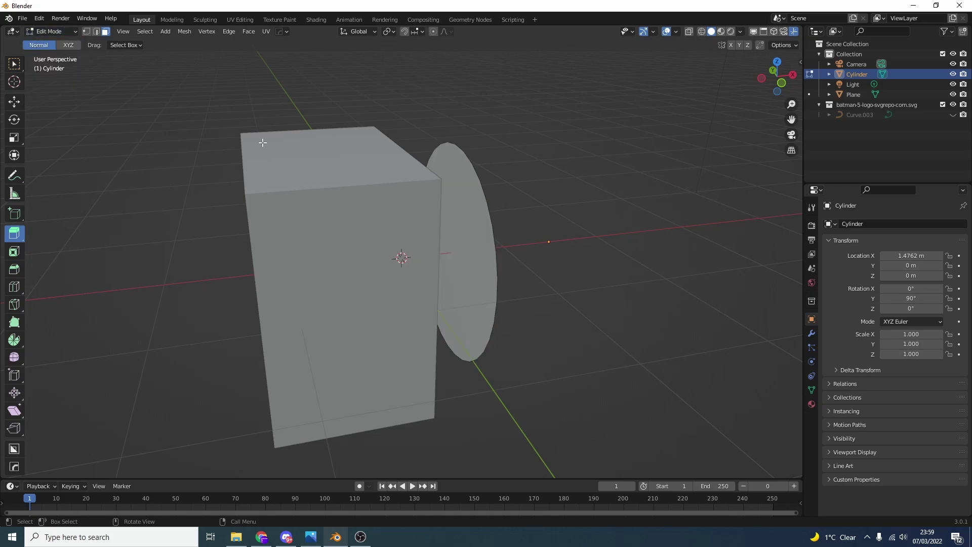
click(45, 32)
click(53, 43)
click(355, 190)
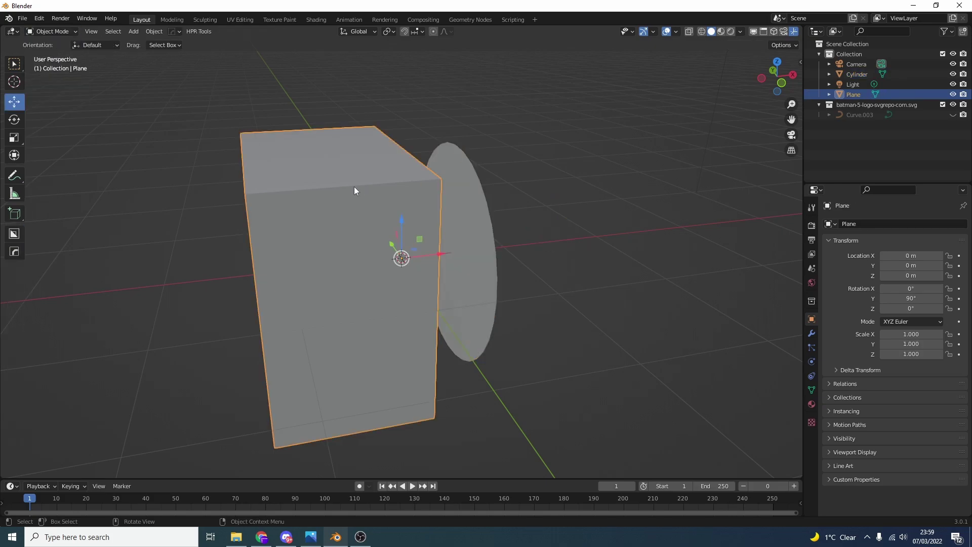
click(48, 32)
click(50, 51)
Select the disc as the cutter and knife-project it onto the box from the right orthographic view
middle_drag(653, 243, 690, 240)
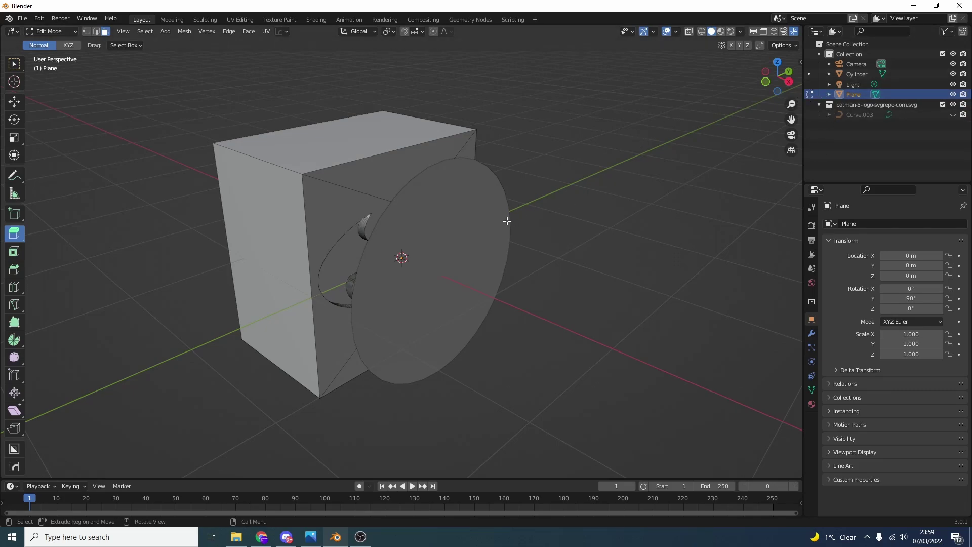
click(491, 255)
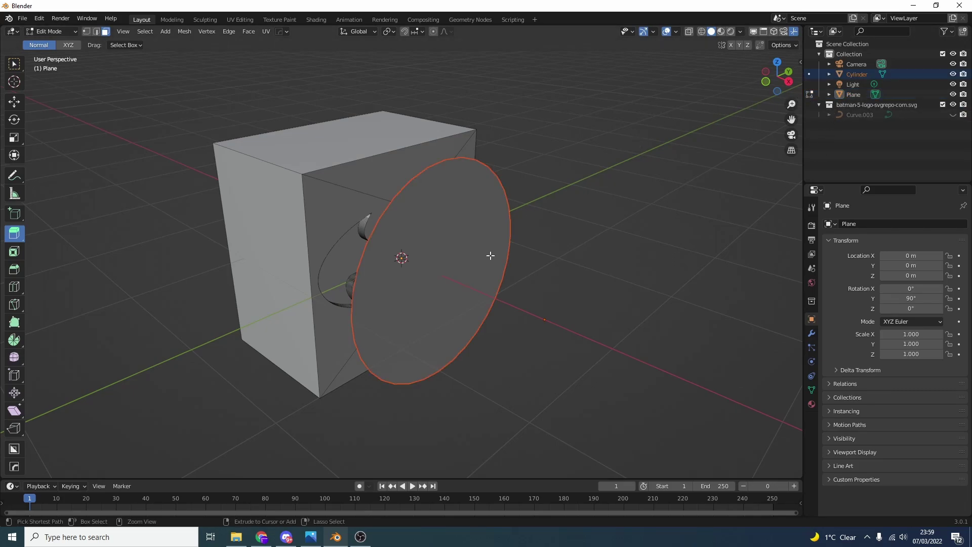
click(789, 81)
click(189, 32)
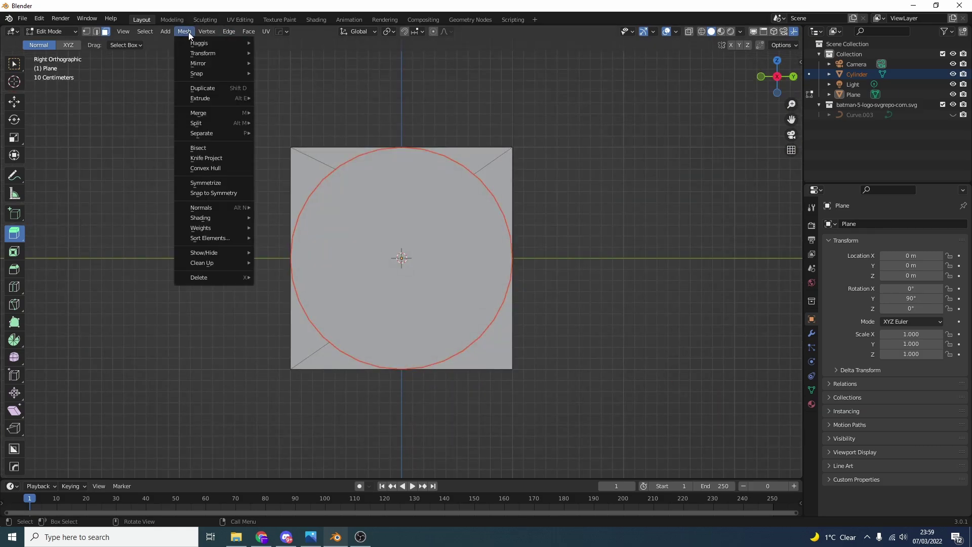
click(215, 168)
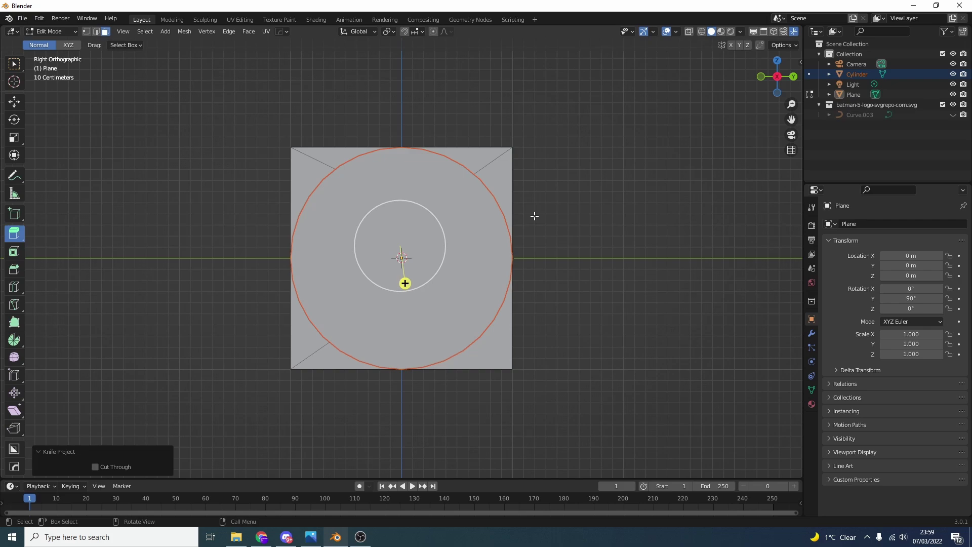
Hide the Cylinder disc in the viewport to inspect the circular cut on the box's front face
middle_drag(535, 215, 606, 213)
click(953, 73)
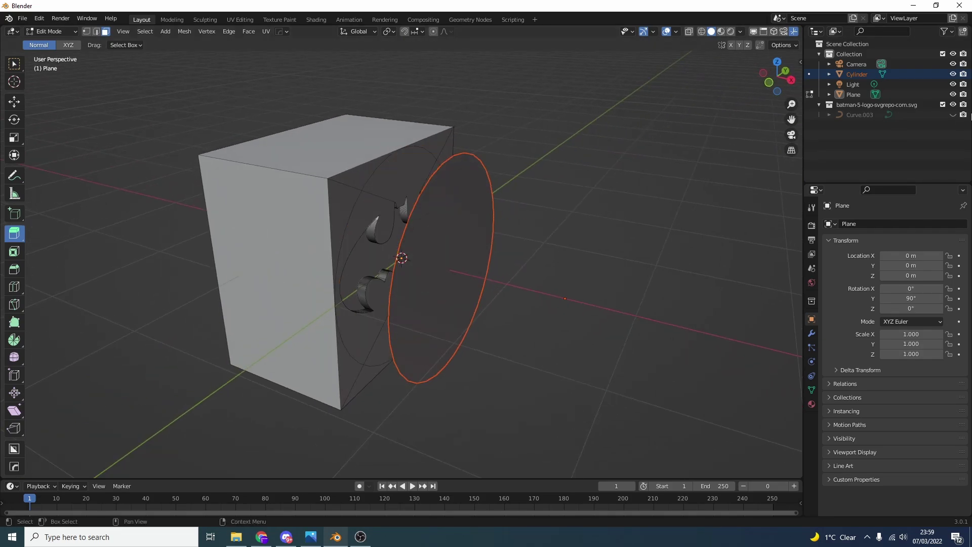
middle_drag(681, 239, 462, 208)
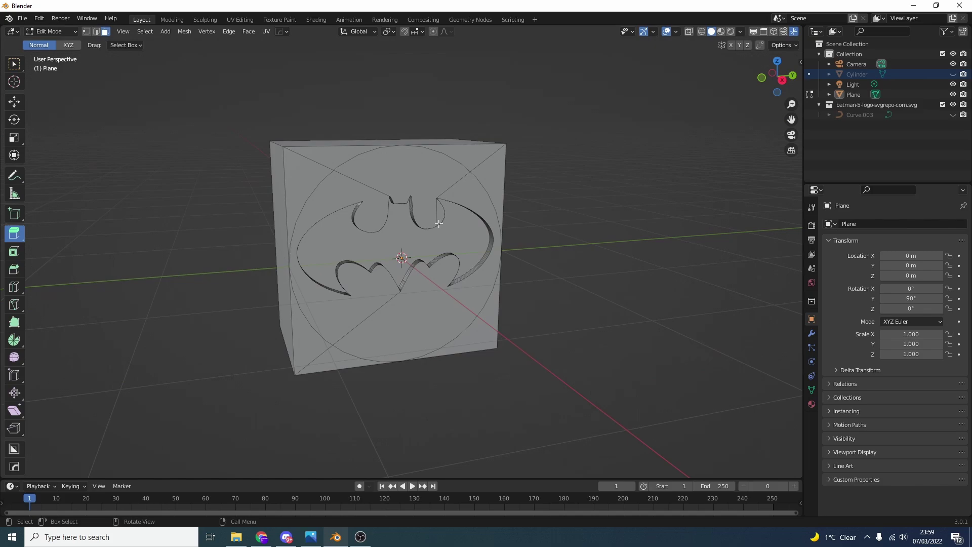